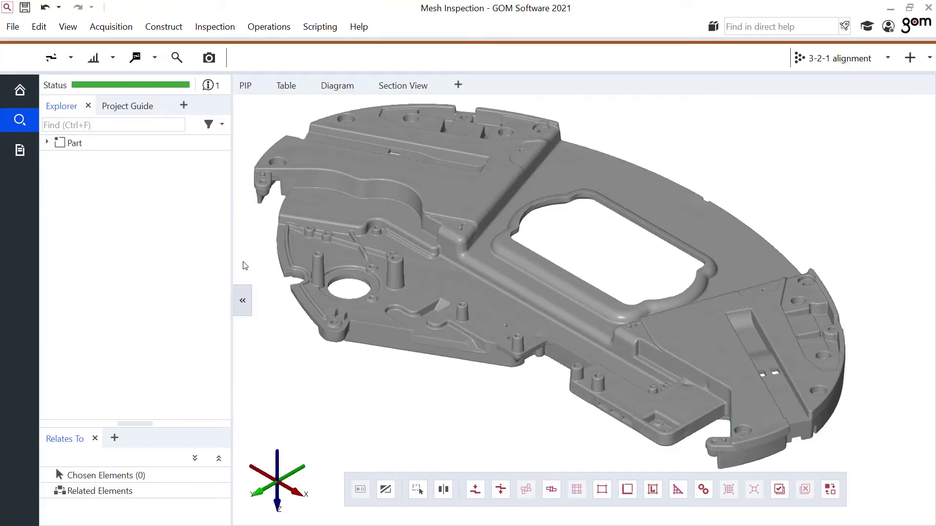
Construct two fitting cones, Gaussian best-fit with 3 sigma, on the two short bosses near the part's front edge
left_click(238, 295)
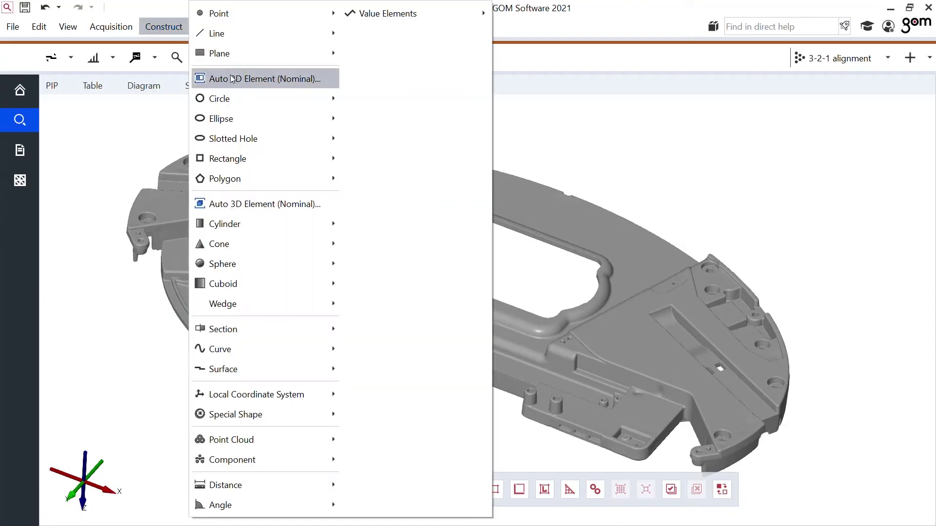
mouse_move(275, 247)
left_click(395, 315)
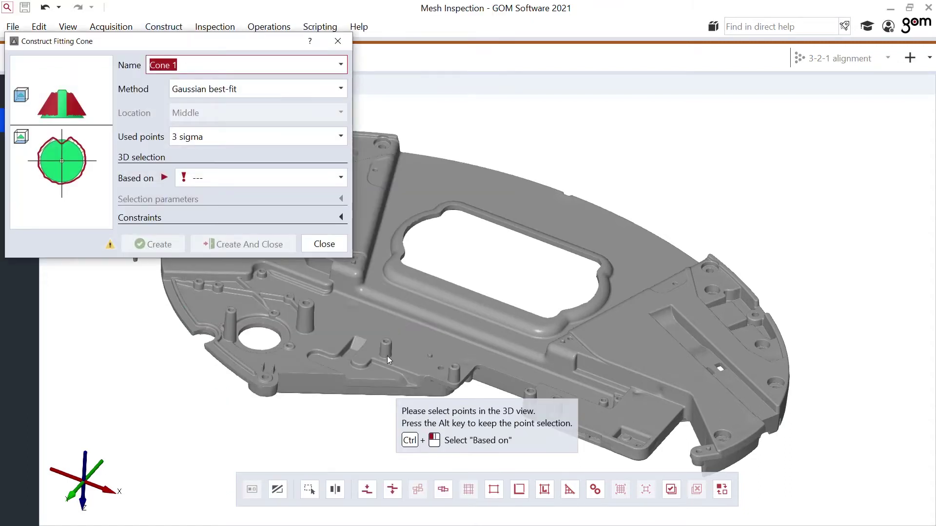
left_click(386, 355)
scroll(387, 355, "up", 5)
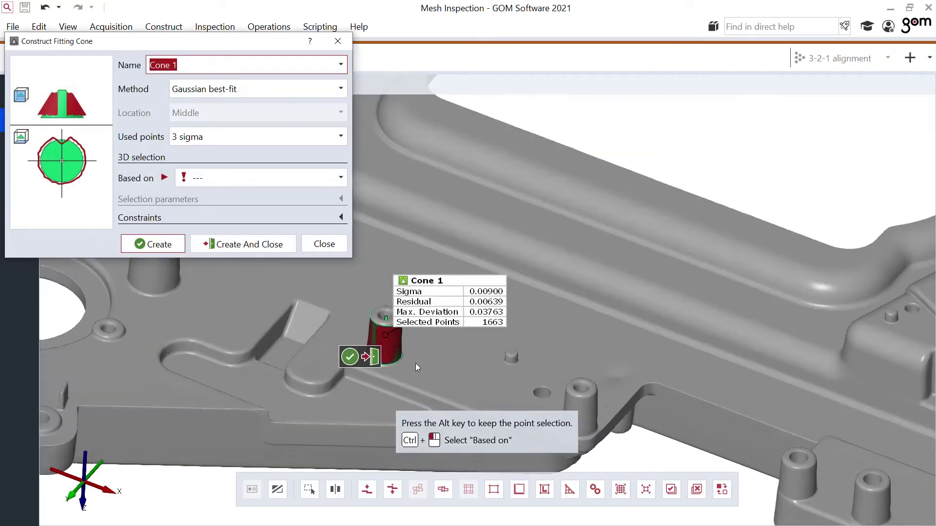
right_click_drag(416, 364, 525, 280)
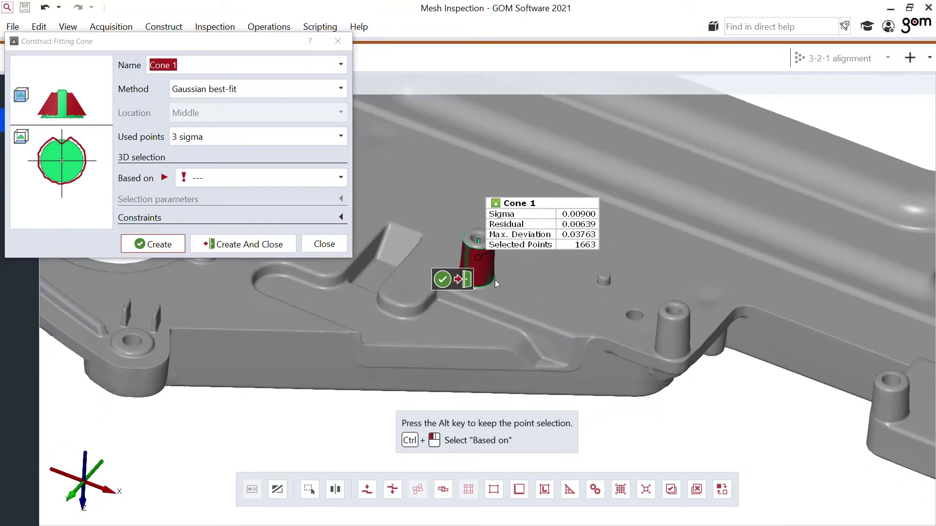
left_click(442, 279)
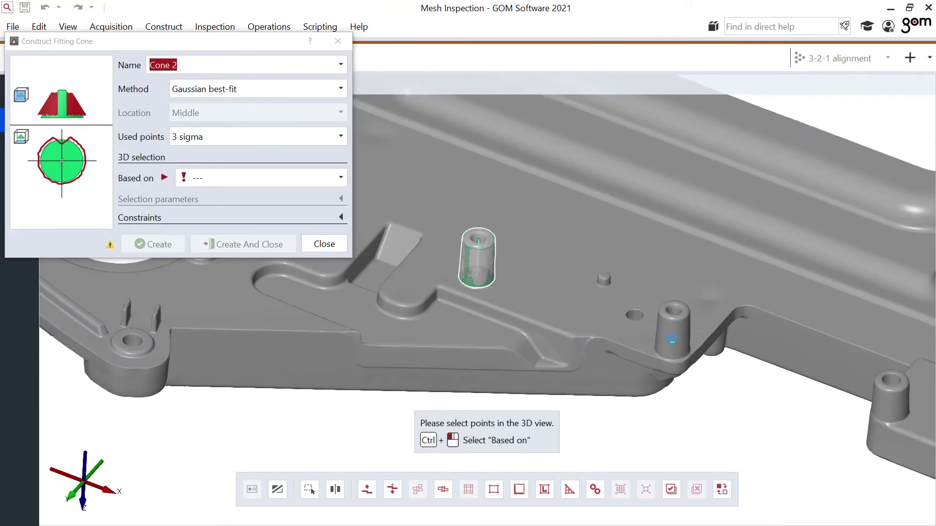
left_click(672, 338)
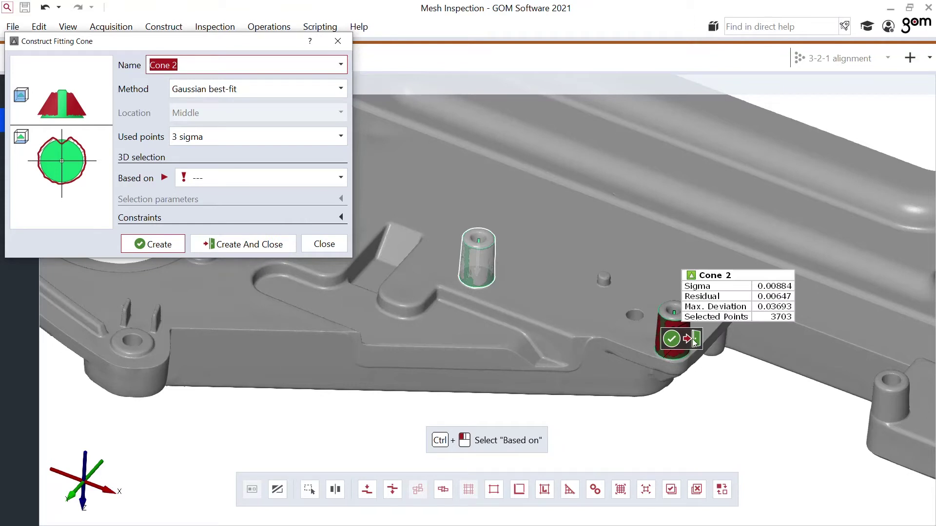
left_click(693, 340)
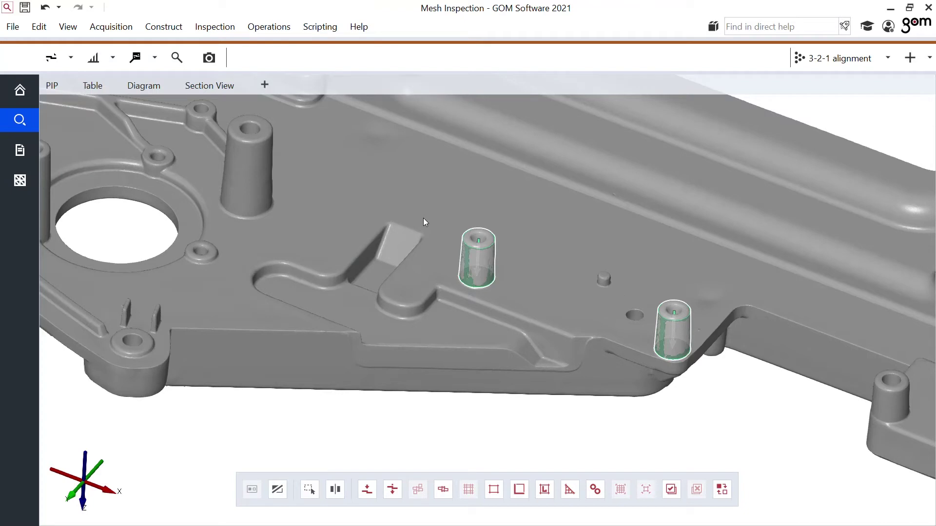
Check the angle of both cones against a nominal of 2° and move their result labels clear of the bosses
right_click(83, 133)
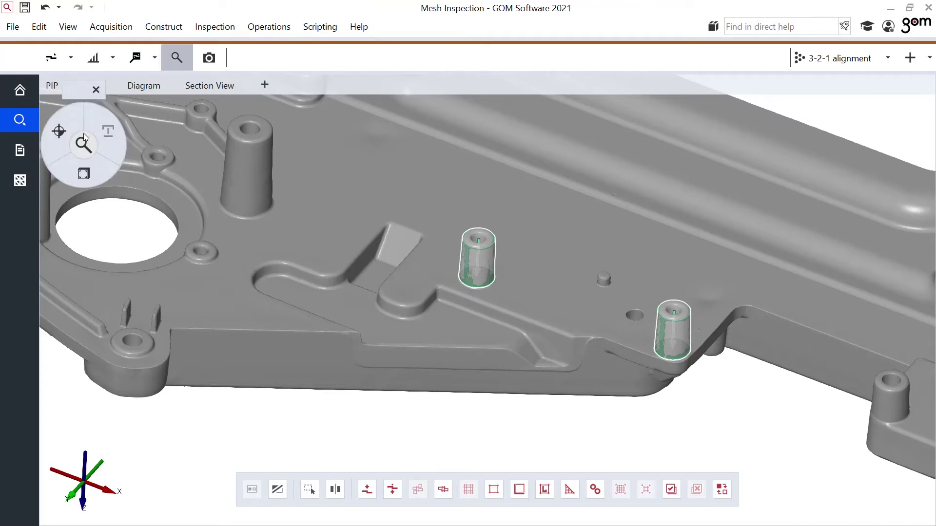
mouse_move(92, 179)
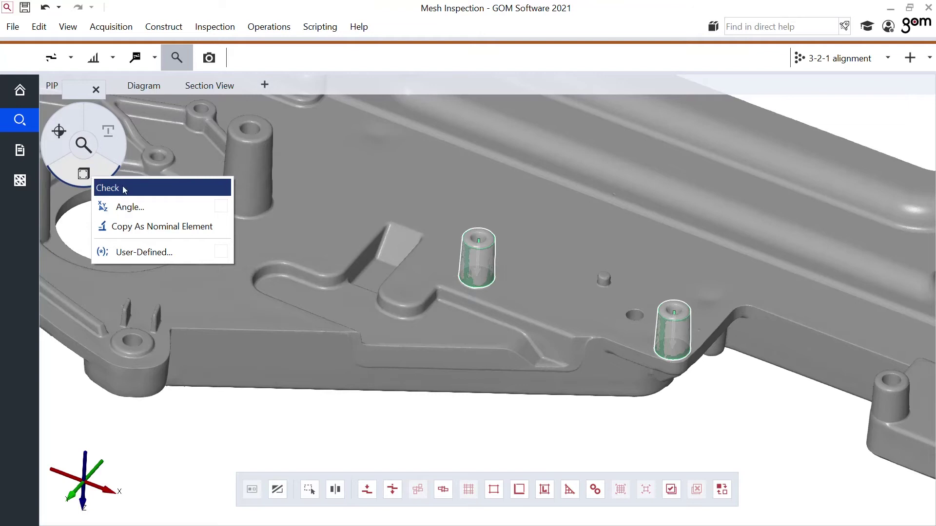
left_click(143, 207)
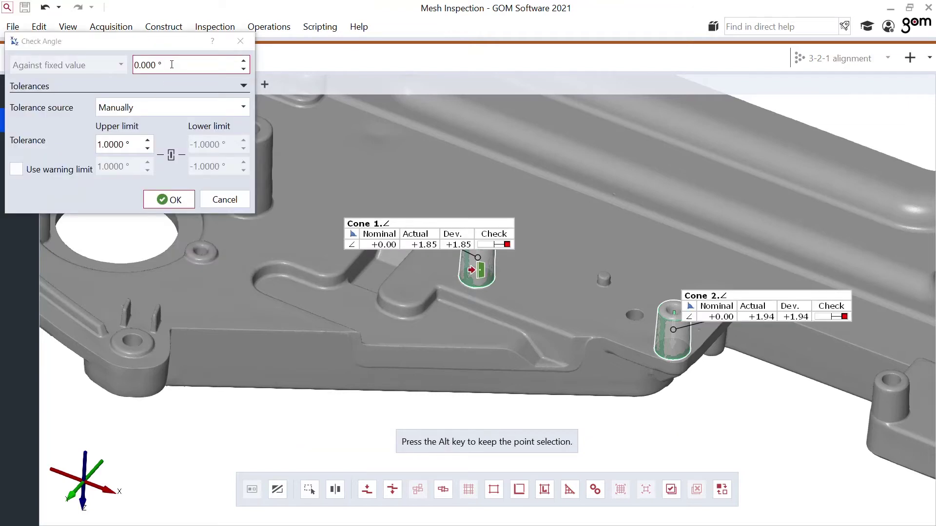
left_click_drag(176, 63, 134, 63)
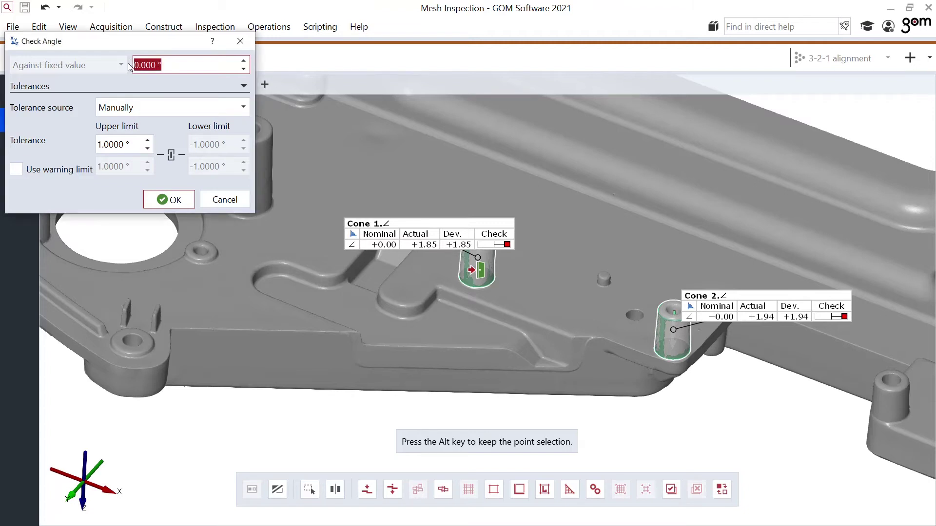
type("2")
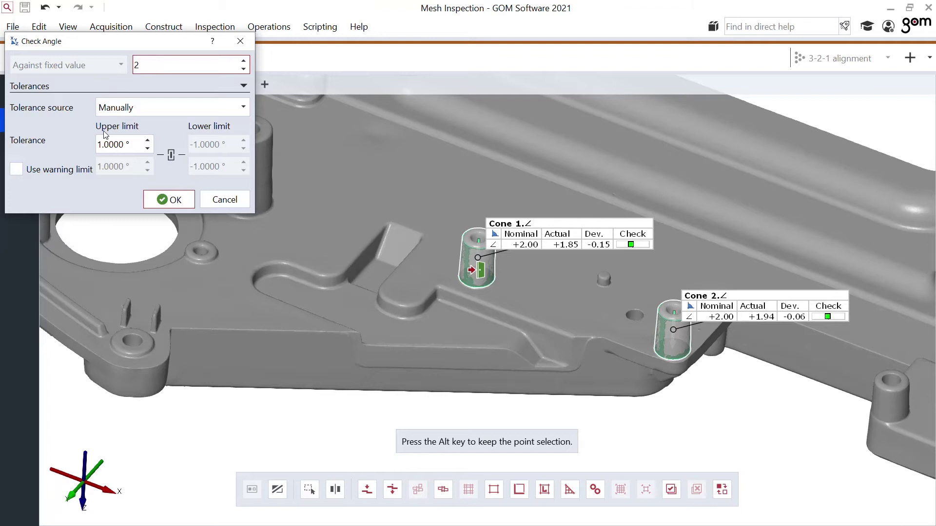
left_click(154, 200)
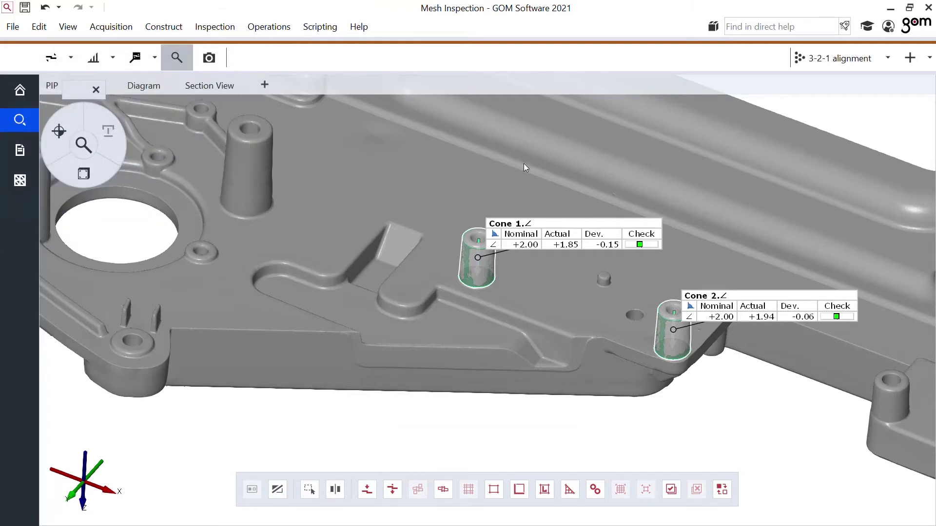
left_click_drag(536, 224, 439, 183)
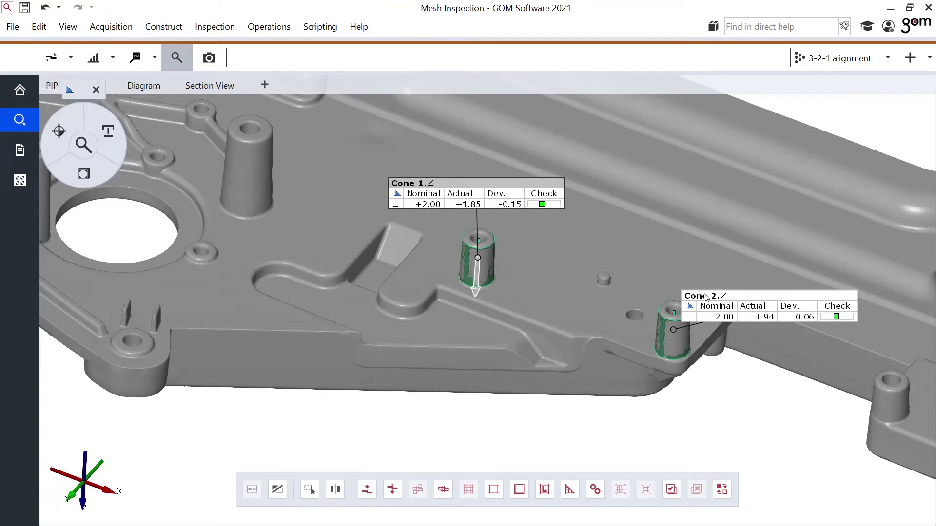
left_click_drag(707, 298, 648, 251)
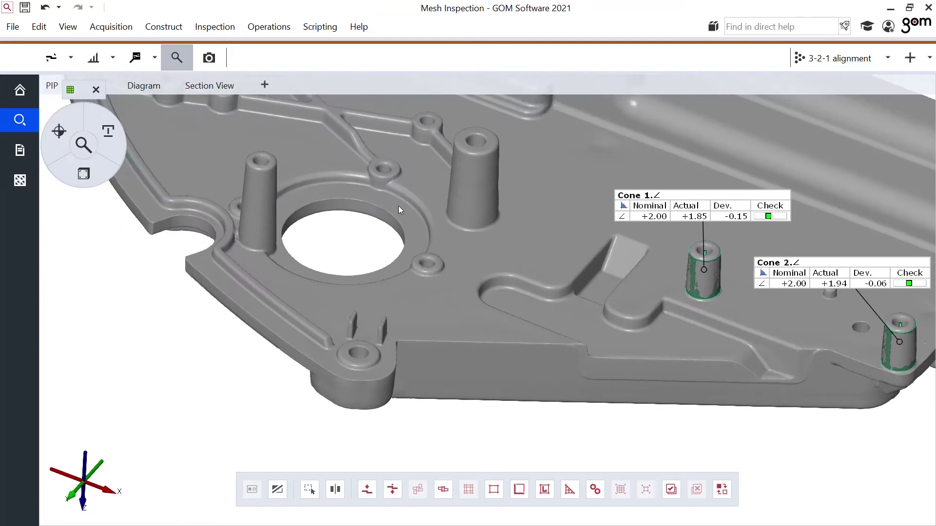
Construct a Gaussian best-fit fitting cylinder on the inner wall of the large round hole
left_click(164, 27)
mouse_move(264, 224)
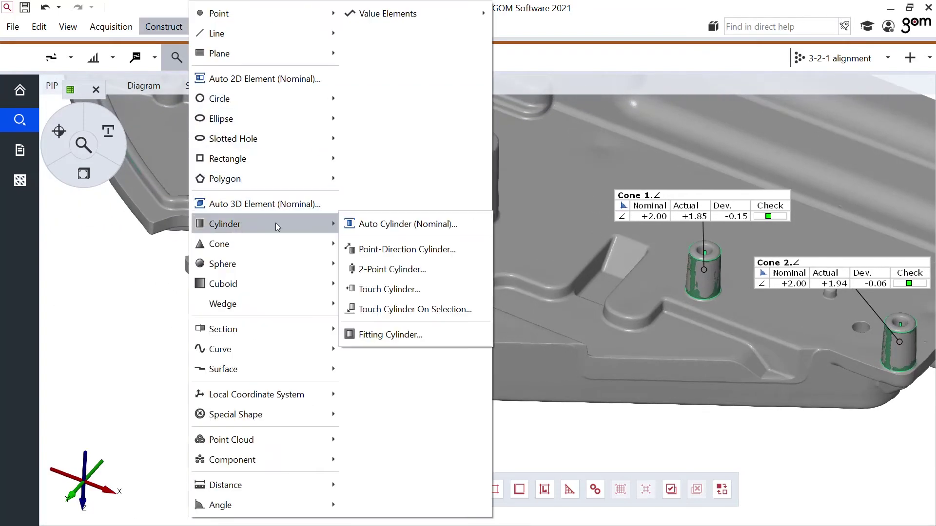
left_click(384, 333)
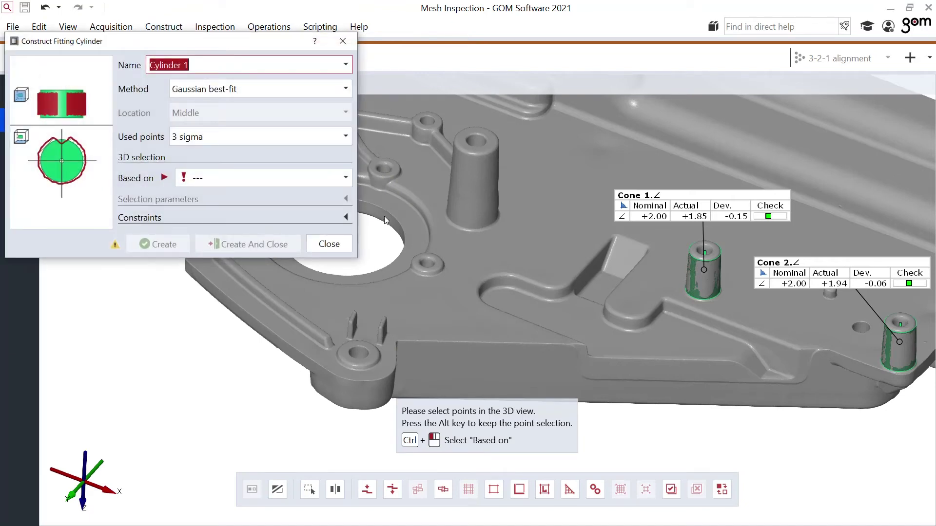
left_click(386, 220)
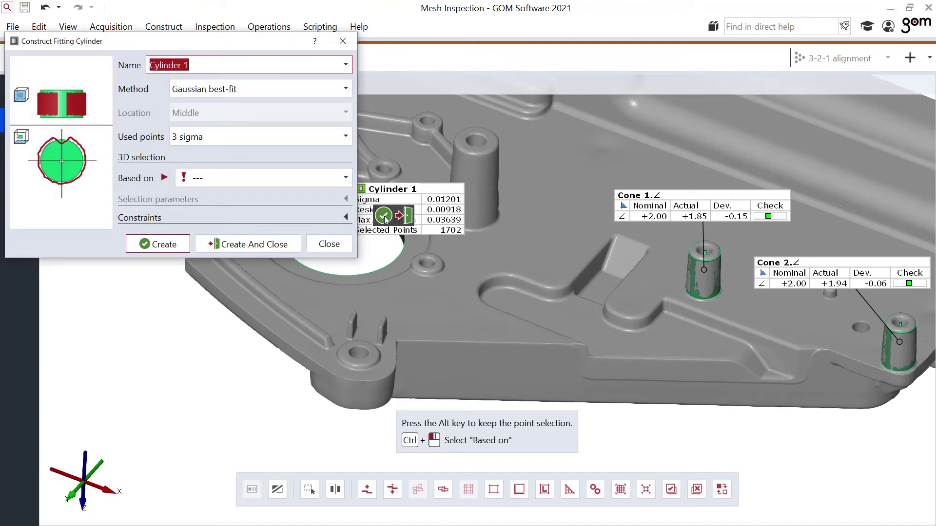
right_click_drag(386, 230, 468, 236)
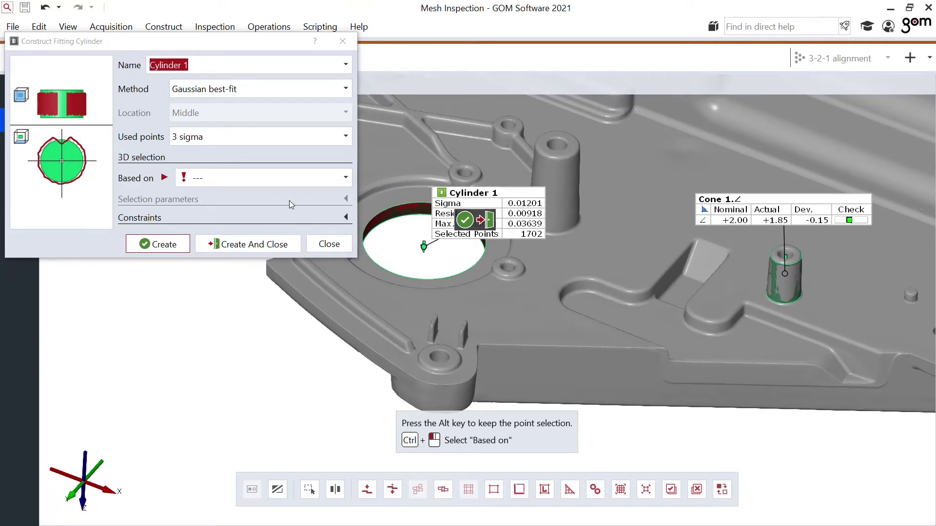
left_click(263, 248)
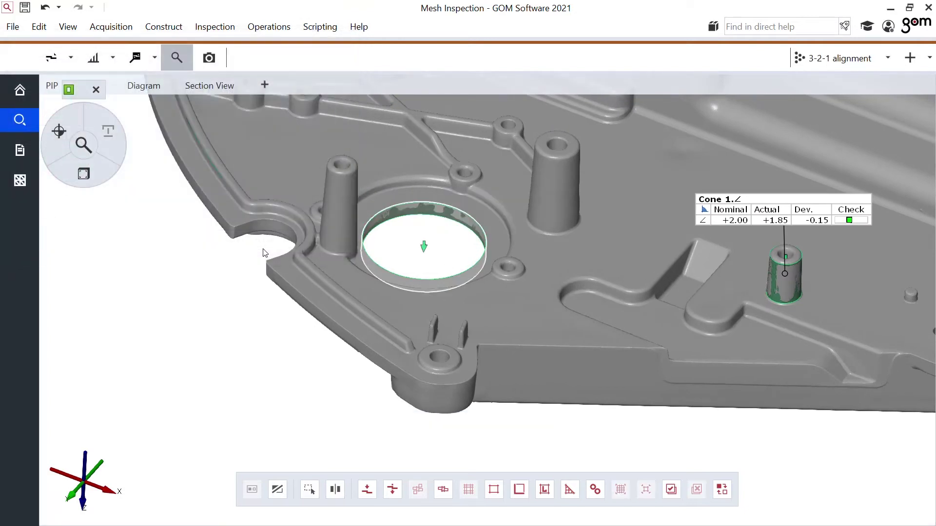
Check the diameter of the round hole's cylinder against a nominal of 16.5 mm
right_click(106, 173)
left_click(166, 218)
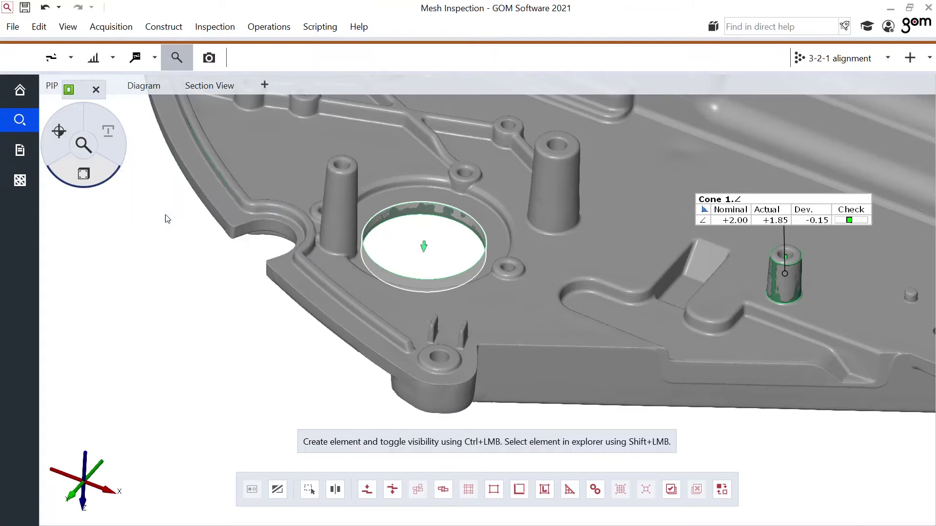
left_click(200, 92)
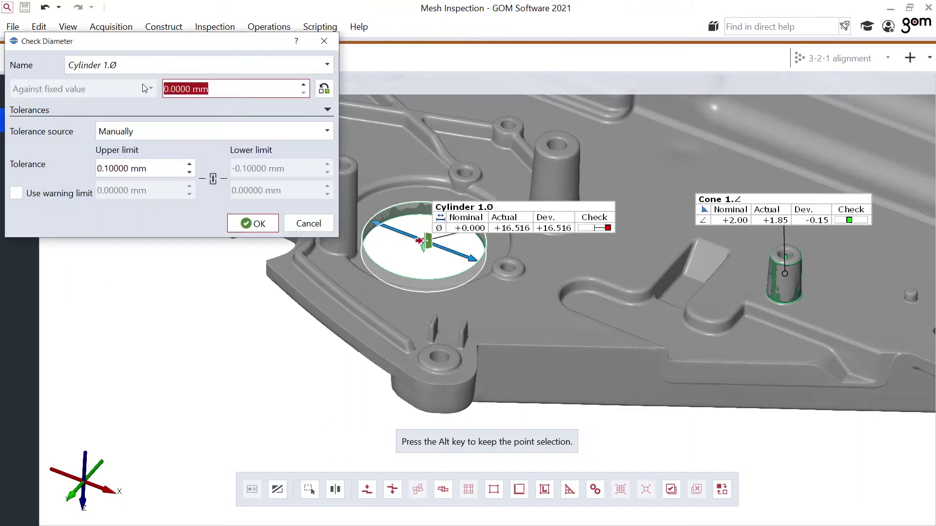
type("16.5")
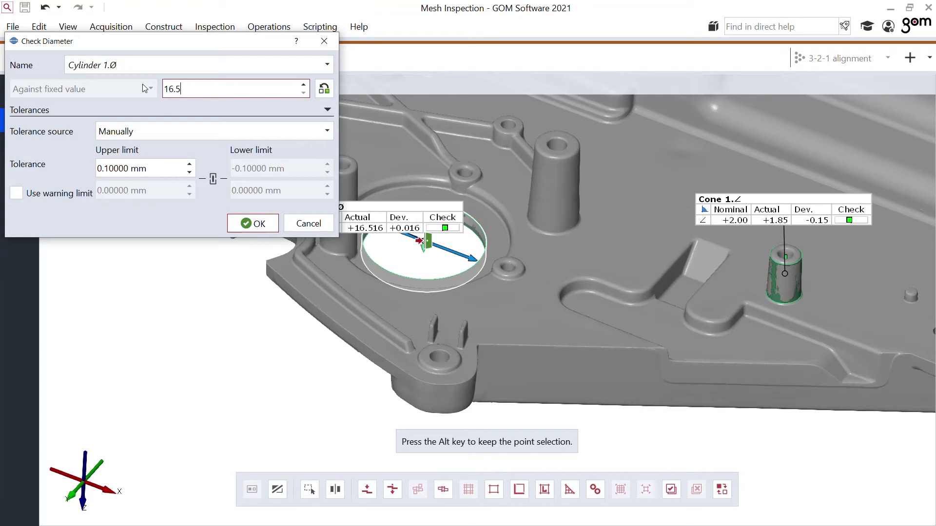
left_click(262, 224)
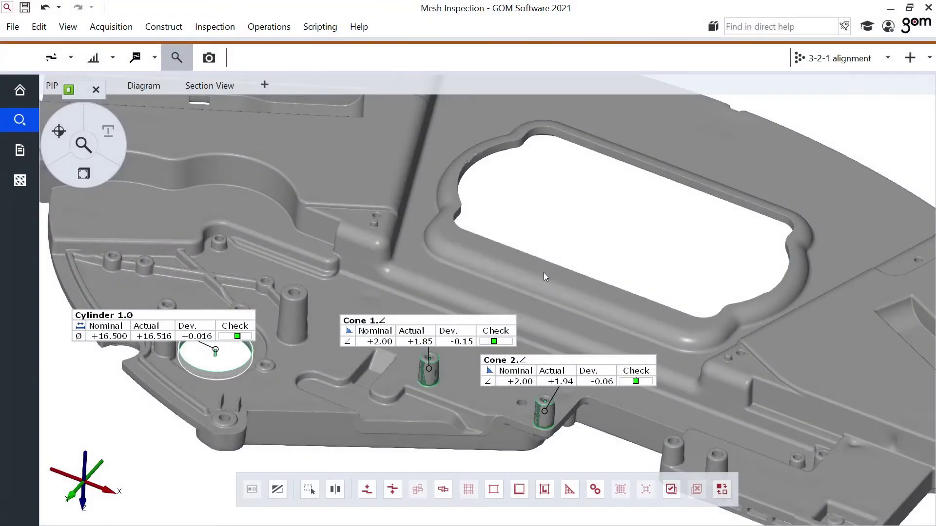
Start an inner edge caliper and set its two points on the opposite long edges of the large window opening
right_click_drag(545, 277, 492, 295)
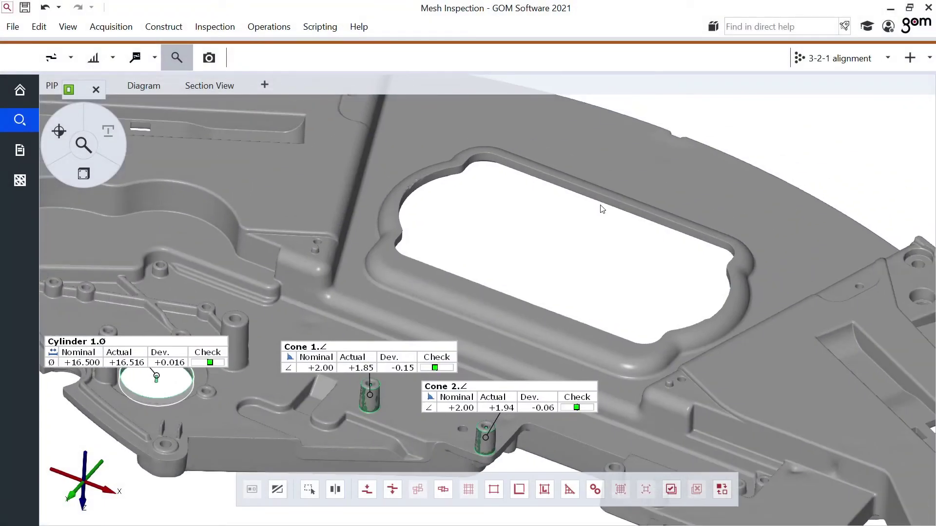
left_click(164, 27)
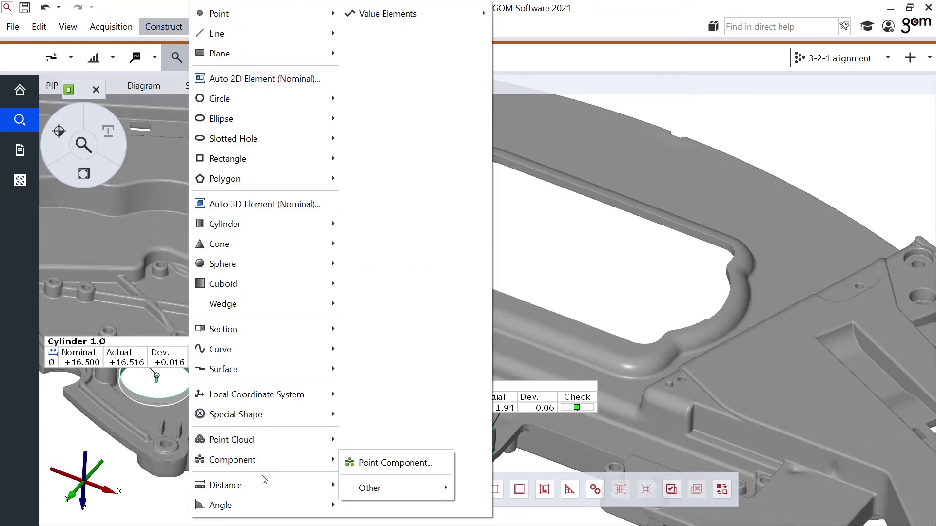
mouse_move(271, 484)
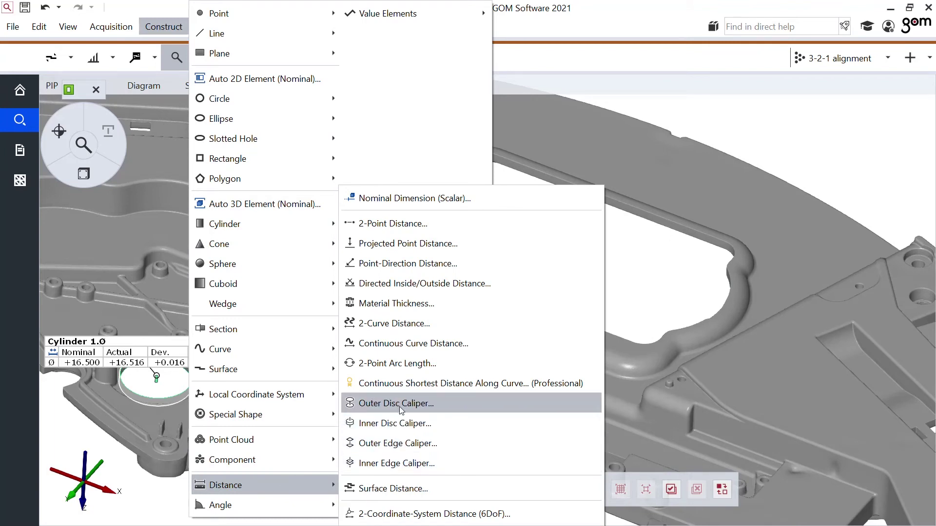
left_click(398, 462)
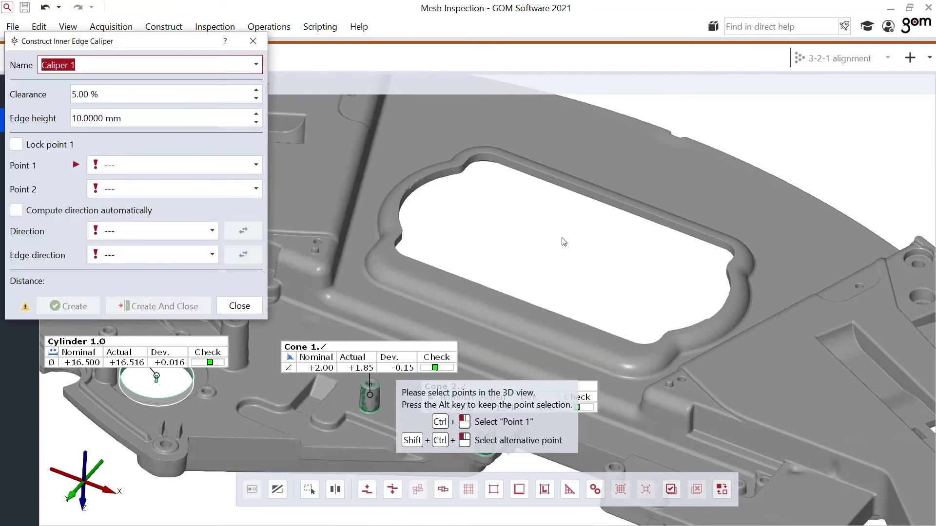
left_click(599, 204, "ctrl")
mouse_move(598, 205)
left_mouse_down()
mouse_move(546, 270)
mouse_move(490, 288)
mouse_move(551, 229)
mouse_move(608, 218)
mouse_move(645, 245)
mouse_move(634, 233)
left_mouse_up()
left_click(427, 257, "ctrl")
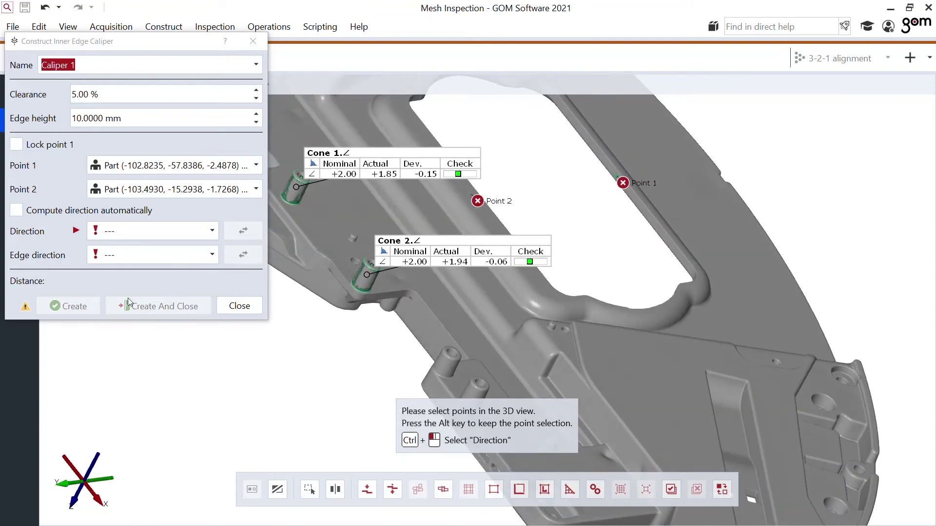
Set the inner edge caliper's direction to Y+ and its edge direction to Z+
left_click(151, 236)
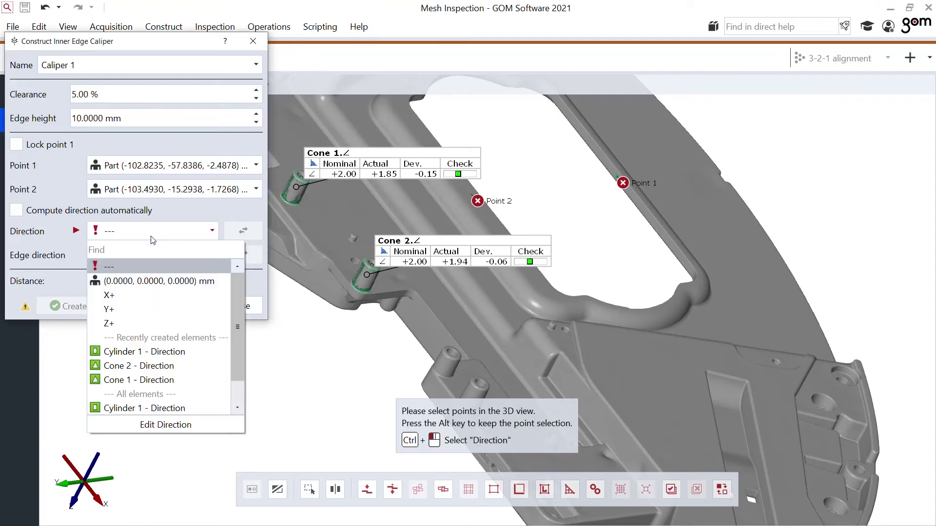
left_click(132, 313)
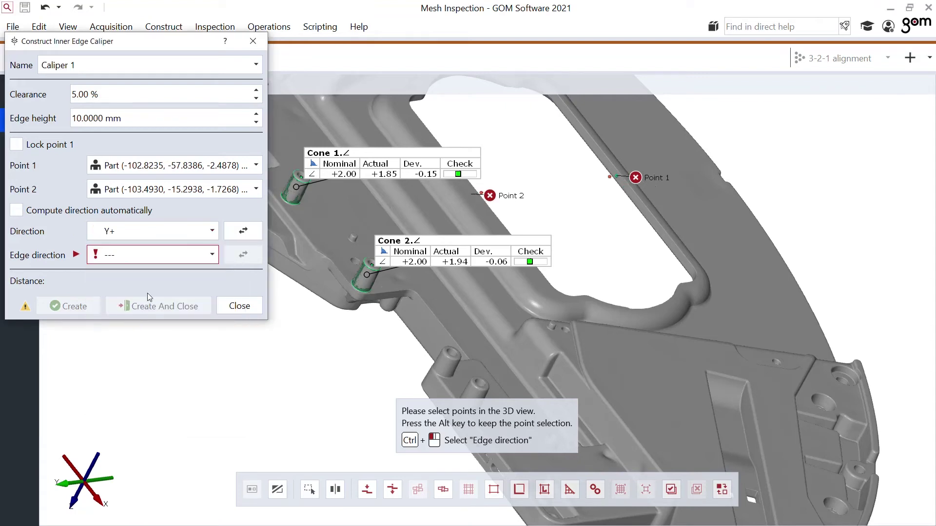
left_click(157, 259)
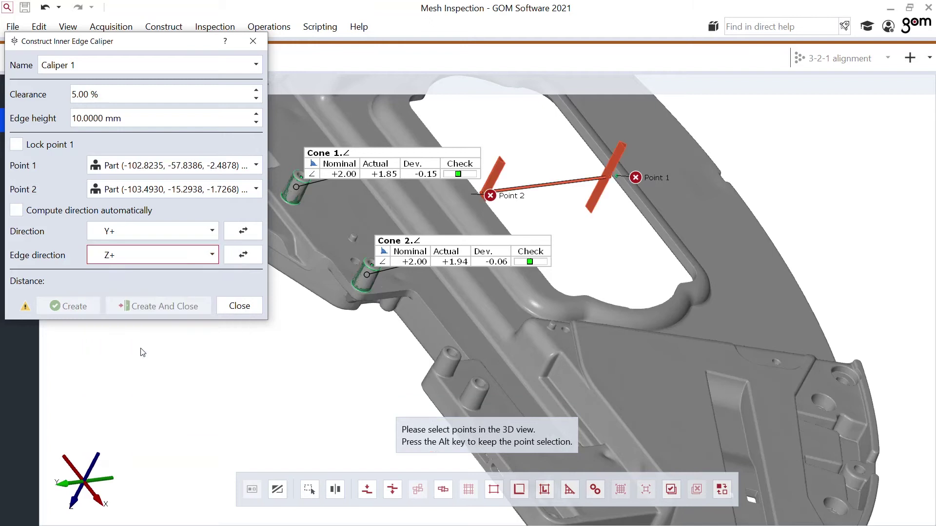
Select all points of the part mesh for the inner edge caliper and create the caliper across the window opening
left_click_drag(301, 362, 438, 365)
scroll(458, 366, "up", 3)
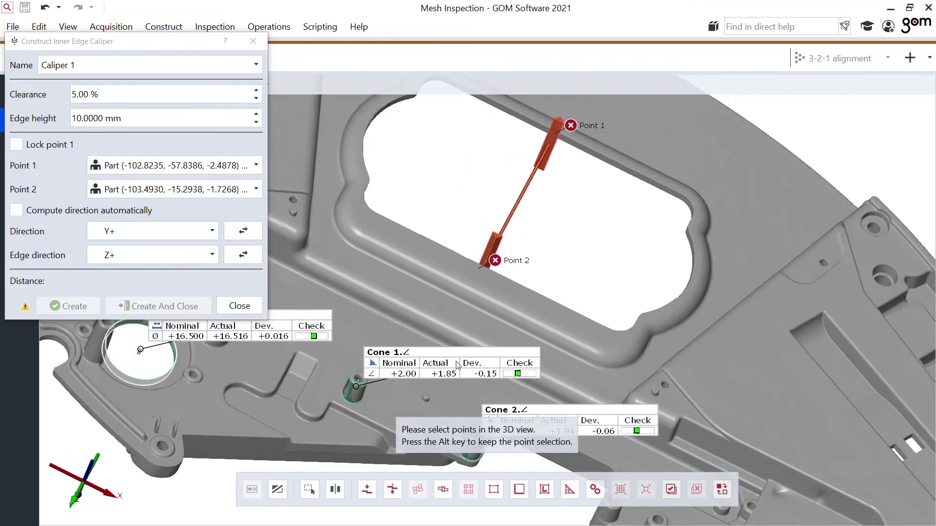
left_click_drag(455, 268, 431, 254)
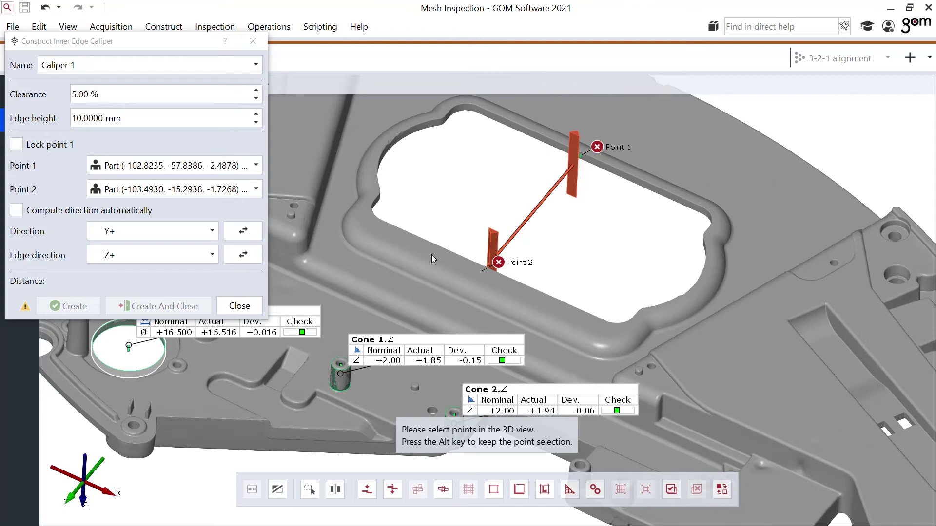
right_click(431, 245)
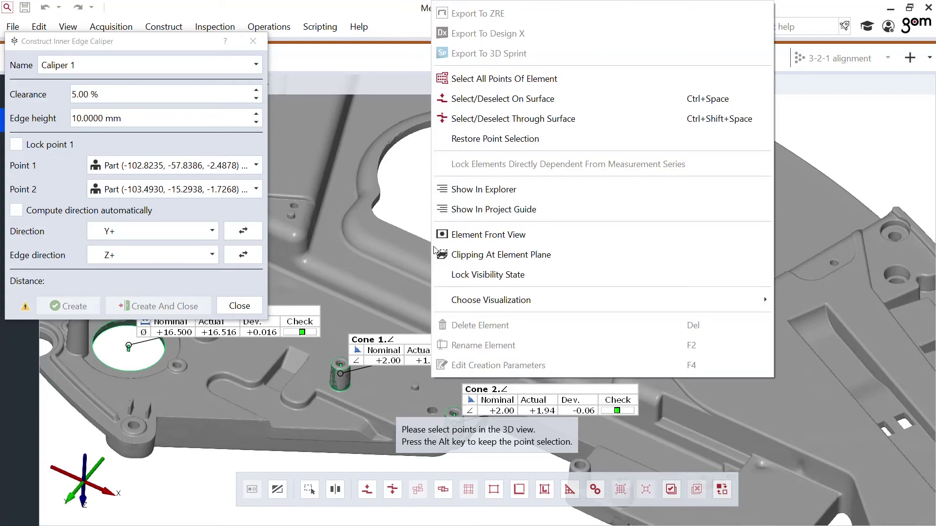
left_click(517, 78)
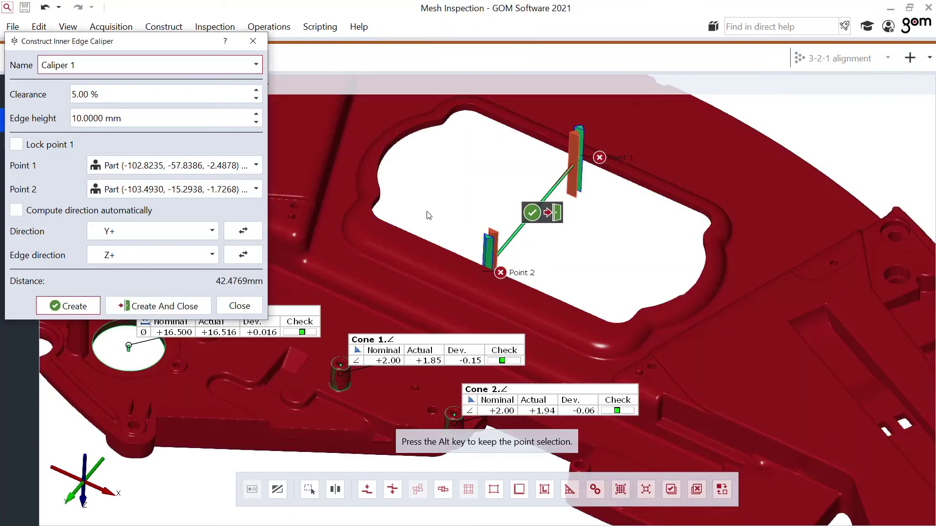
left_click_drag(428, 215, 424, 238)
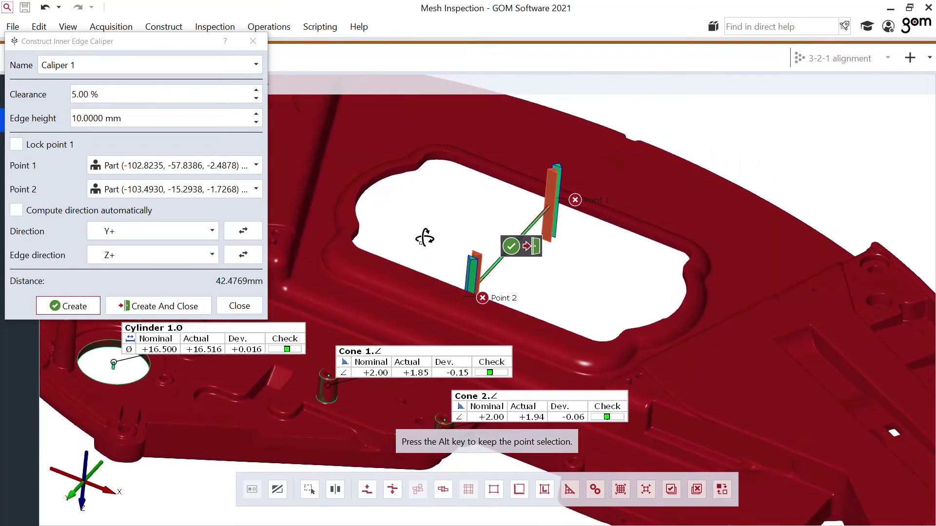
left_click(176, 306)
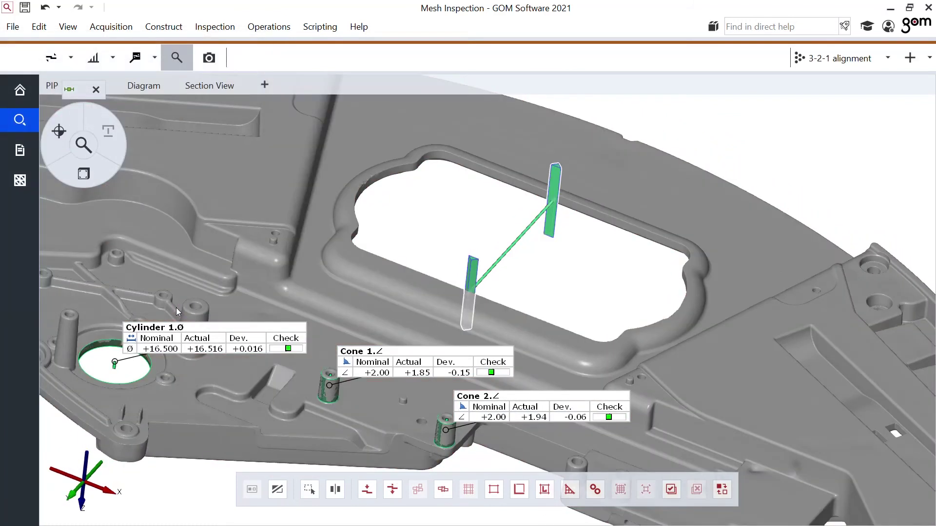
Check the caliper's Y distance against a nominal of 42.5 mm with a 0.1 mm tolerance
right_click(105, 174)
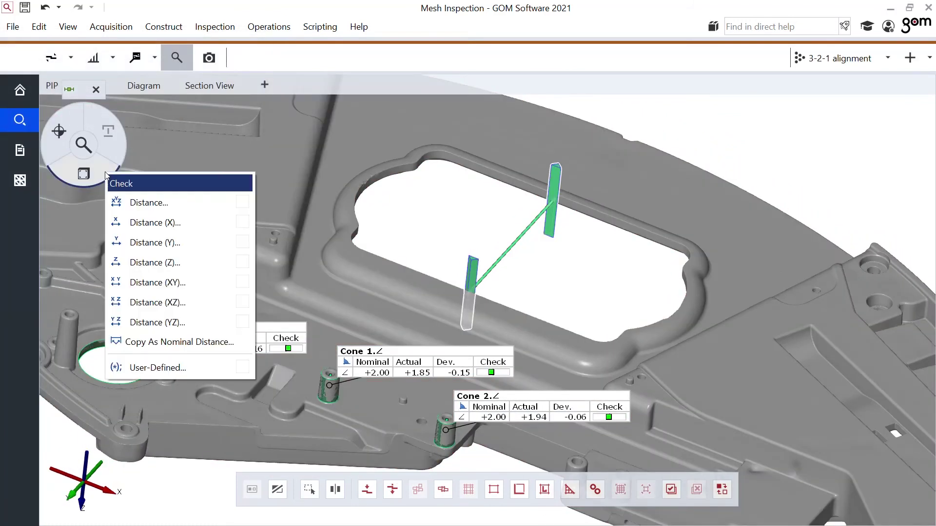
left_click(155, 242)
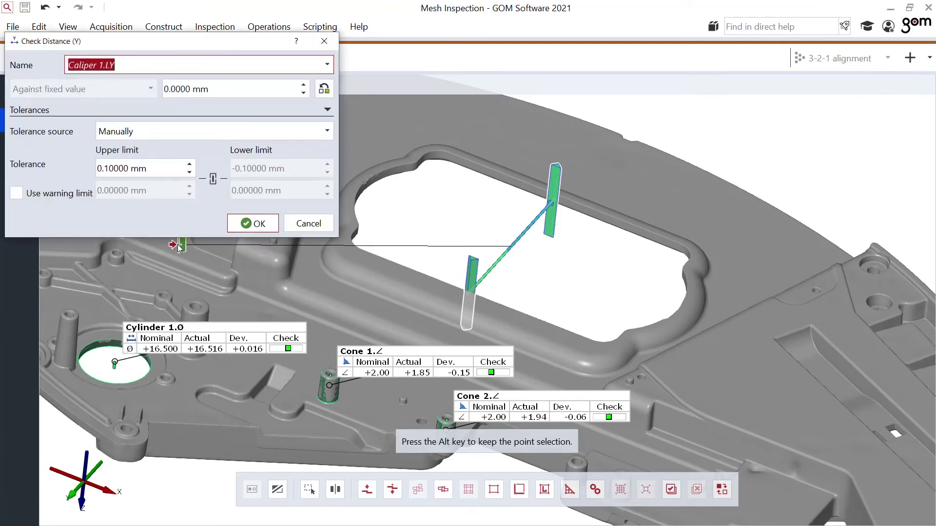
left_click_drag(226, 88, 137, 90)
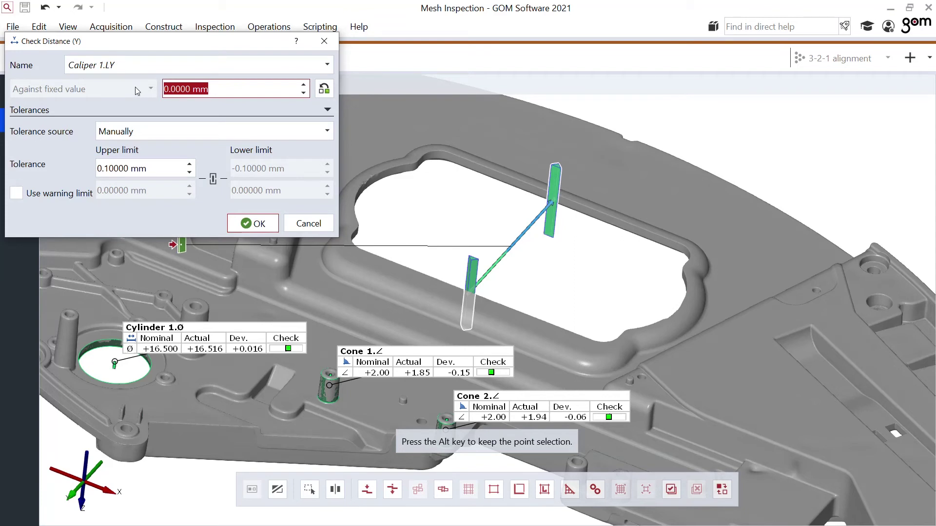
type("42.5")
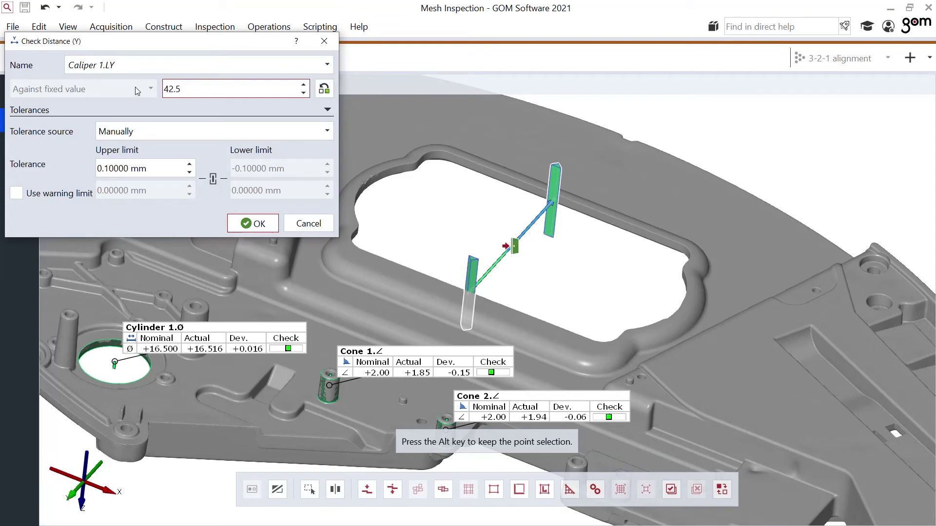
left_click(244, 223)
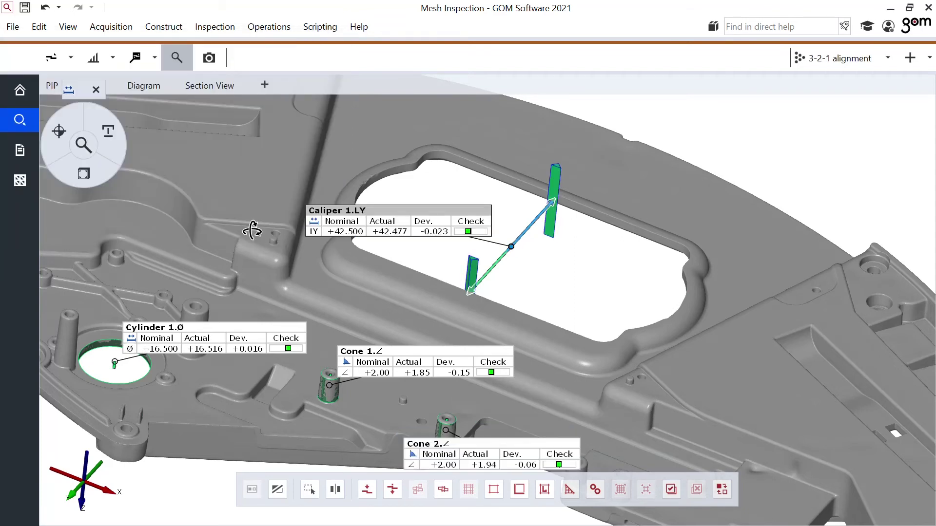
Show the whole part in an isometric view and move the cone, cylinder and caliper labels clear of their features
left_click_drag(244, 224, 476, 276)
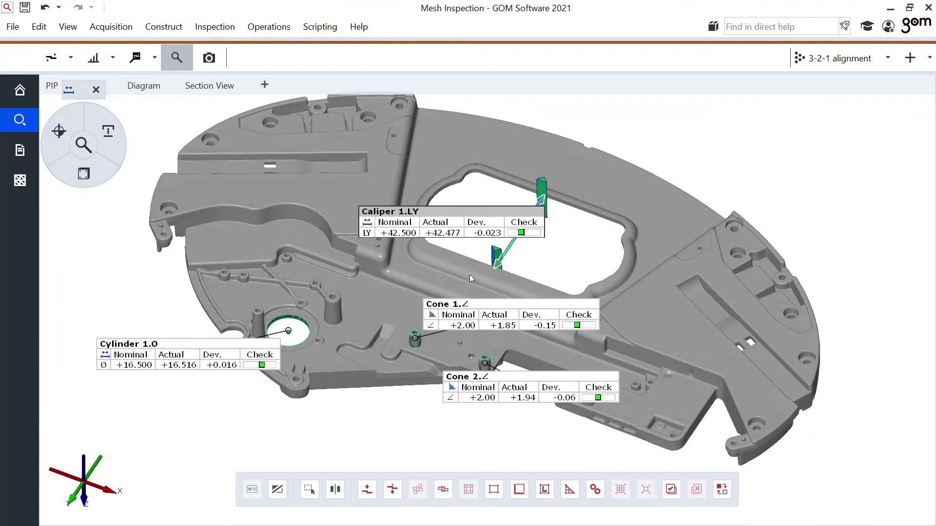
left_click(78, 489)
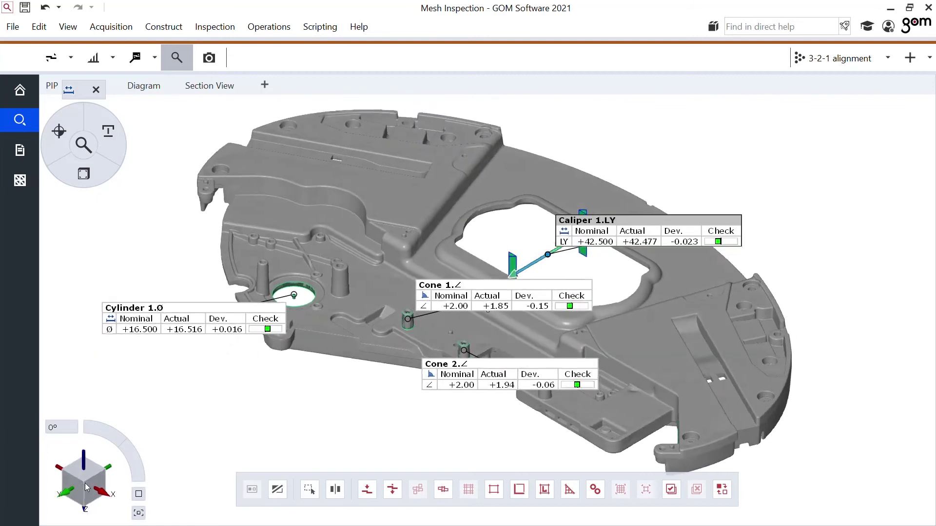
left_click_drag(487, 287, 319, 390)
left_click_drag(502, 367, 402, 435)
left_click_drag(210, 263, 178, 344)
left_click_drag(670, 218, 719, 140)
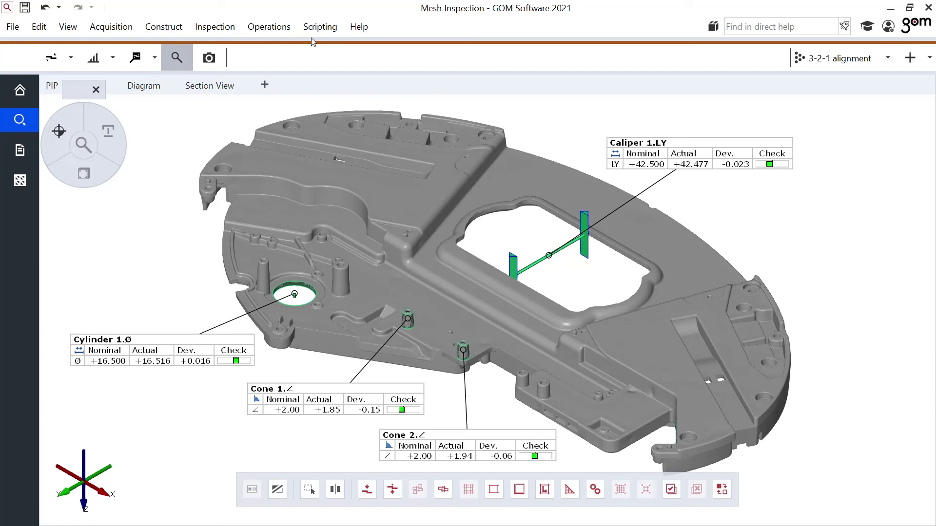
Start a report page from the current 3D view with the measurement labels
left_click(208, 58)
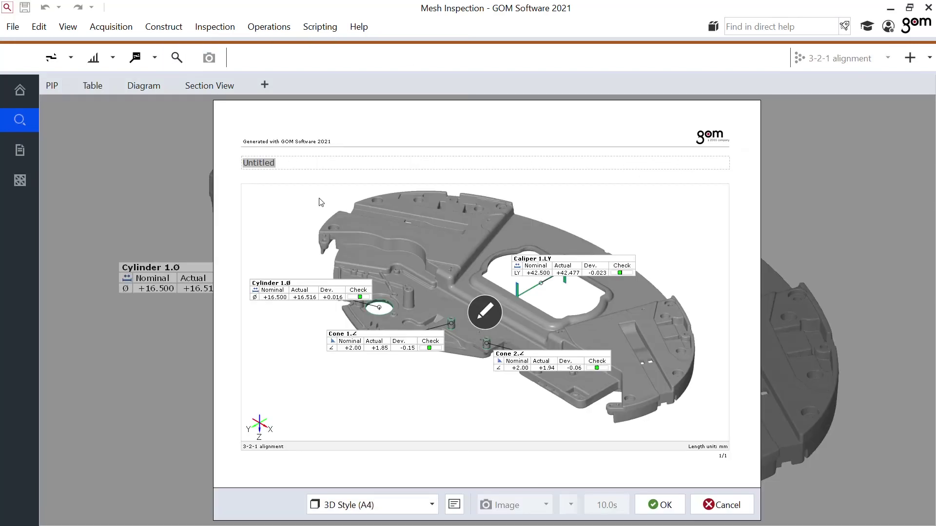